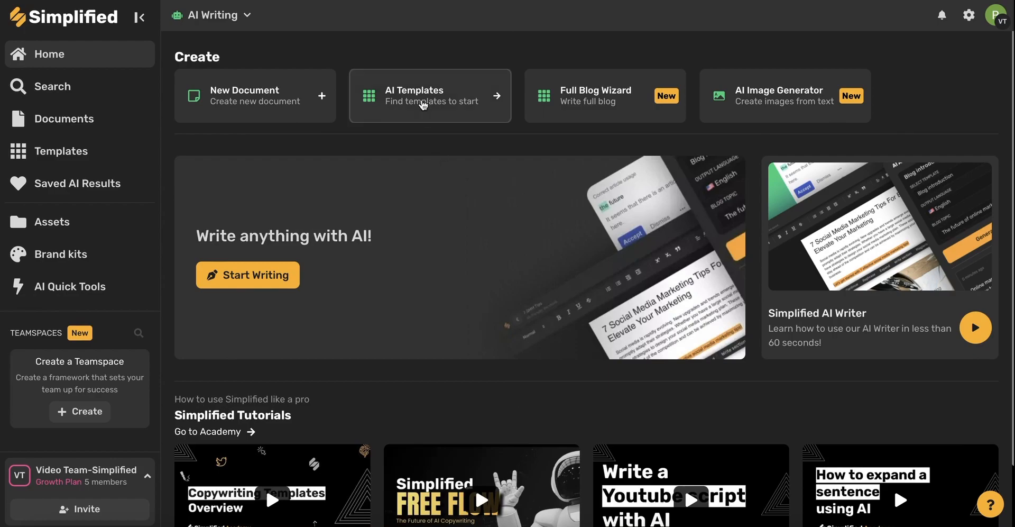
Browse the writing template gallery filtered to video templates.
left_click(423, 102)
left_click(984, 112)
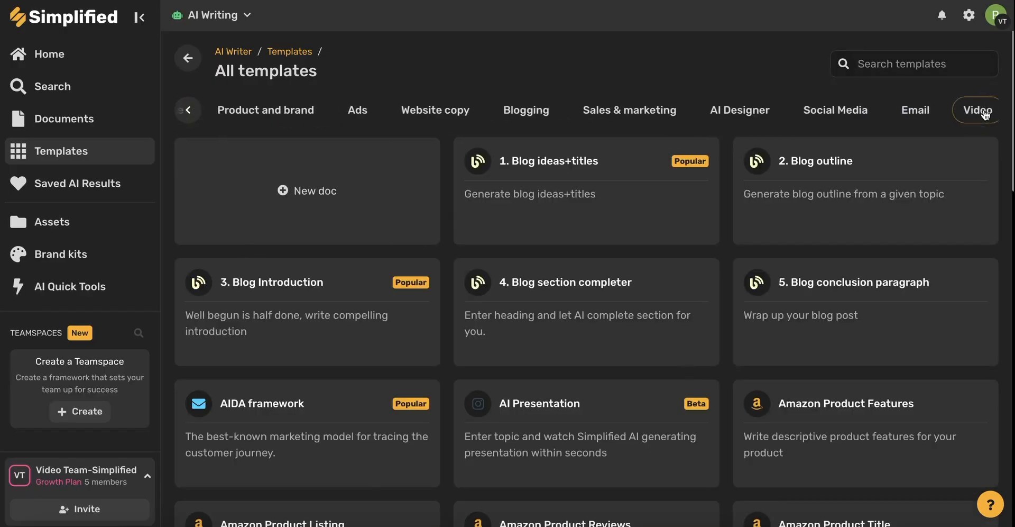
left_click(974, 112)
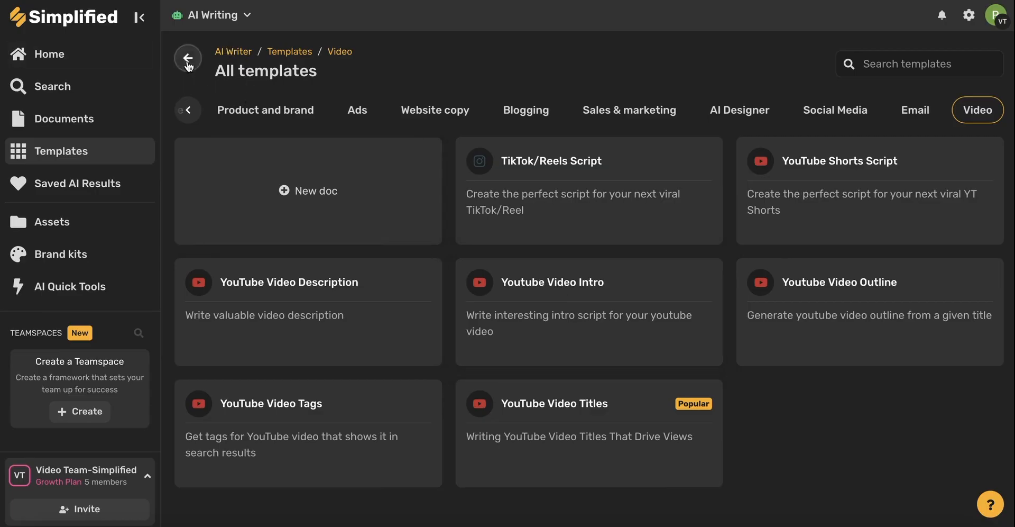
Return to the Home dashboard and start a new blank document.
left_click(67, 55)
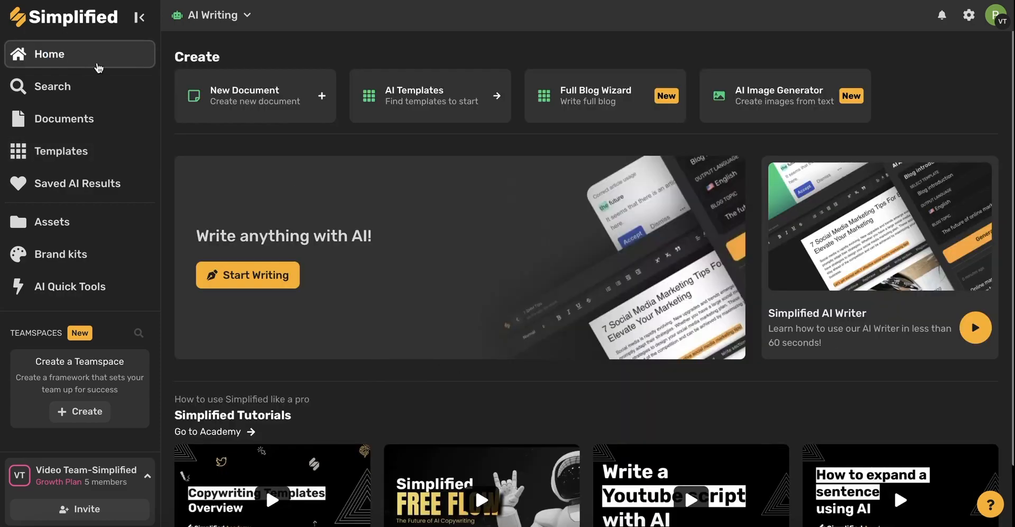
left_click(275, 114)
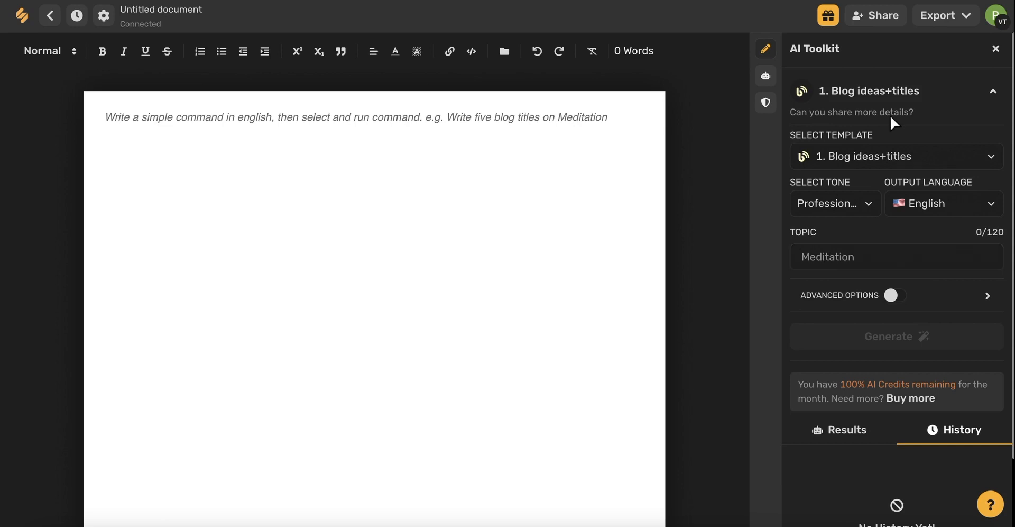
Generate YouTube Video Titles for the topic healthy vegan meals on a budget.
left_click(880, 153)
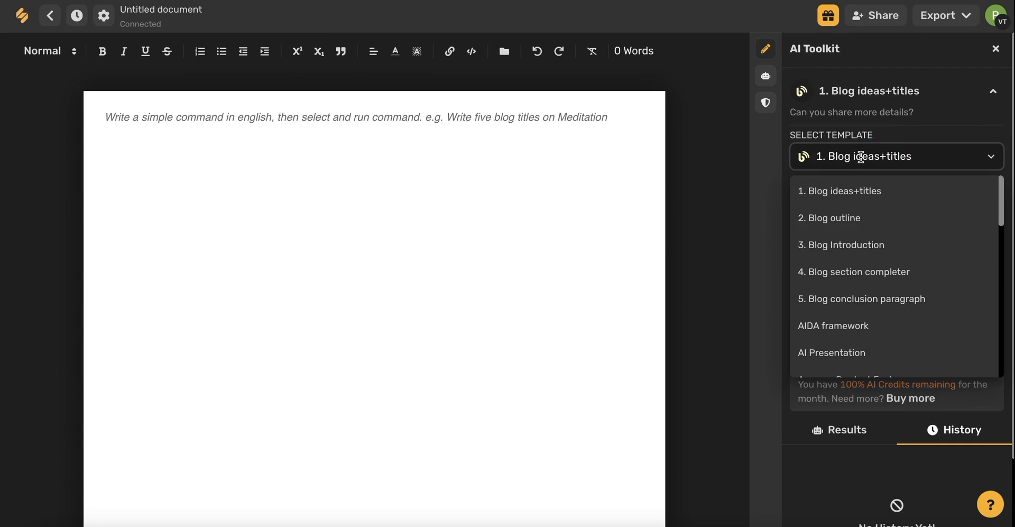
type("youtube")
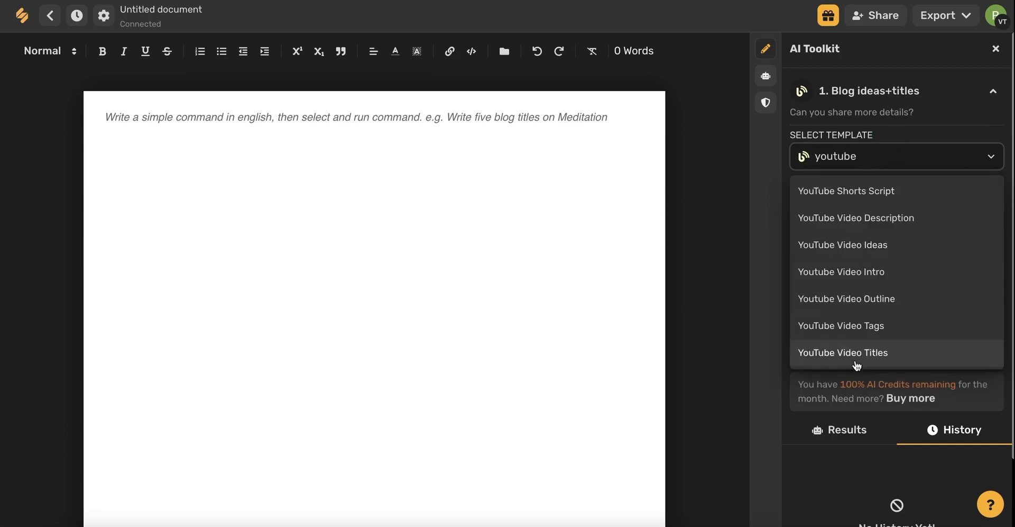
left_click(857, 356)
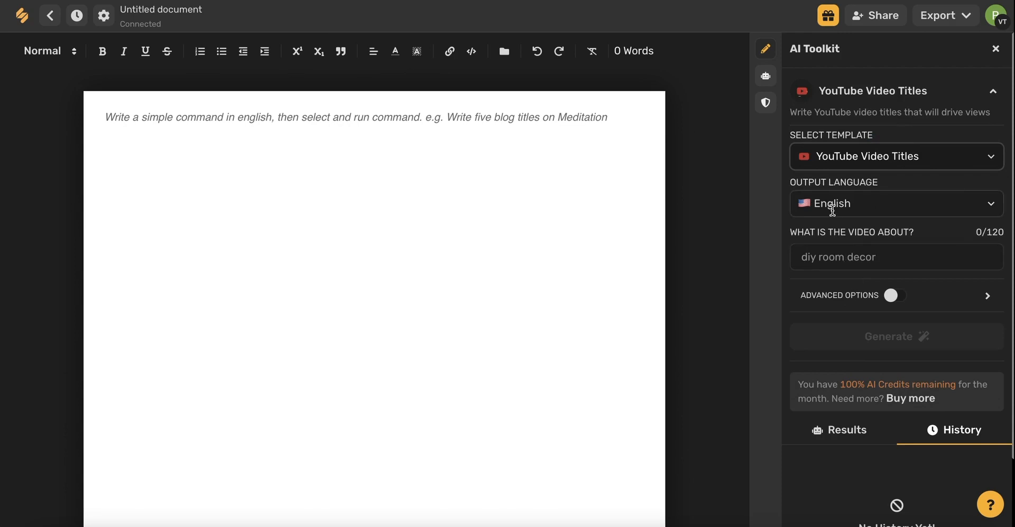
left_click(829, 259)
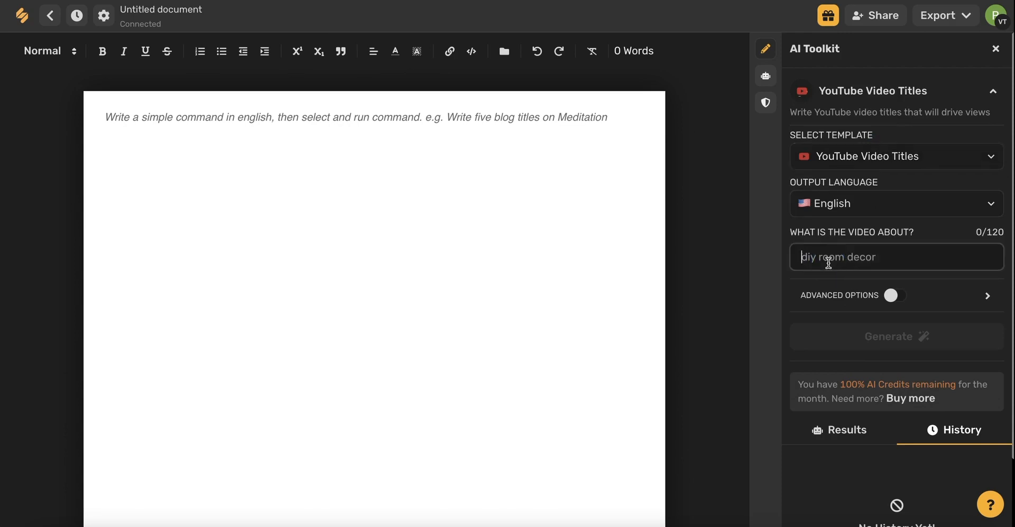
type("healthy m")
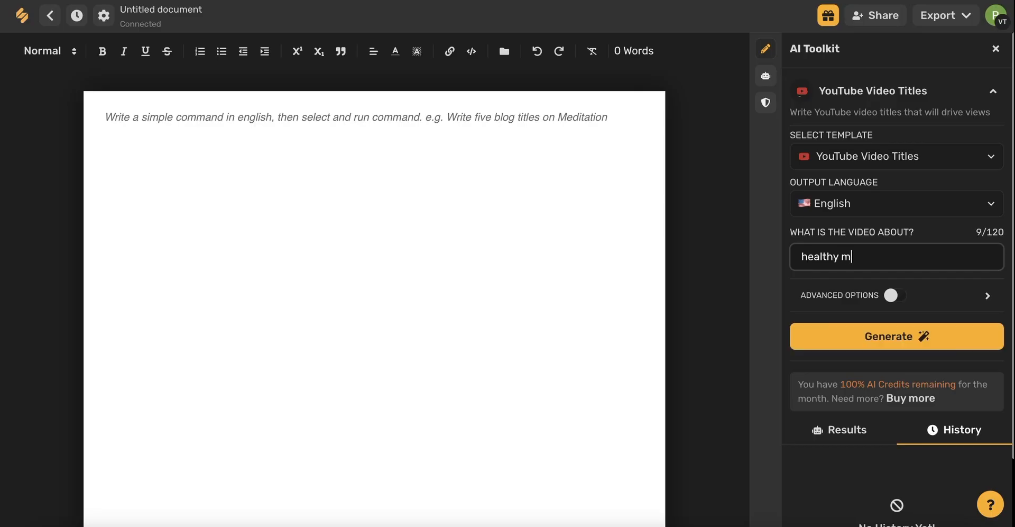
type("eals for vegans on a budget")
left_click(783, 264)
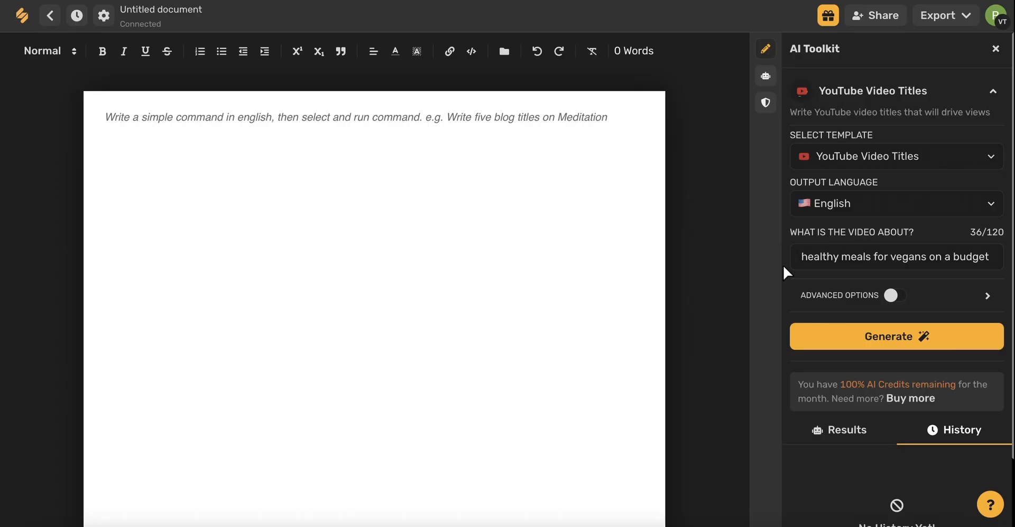
left_click(849, 336)
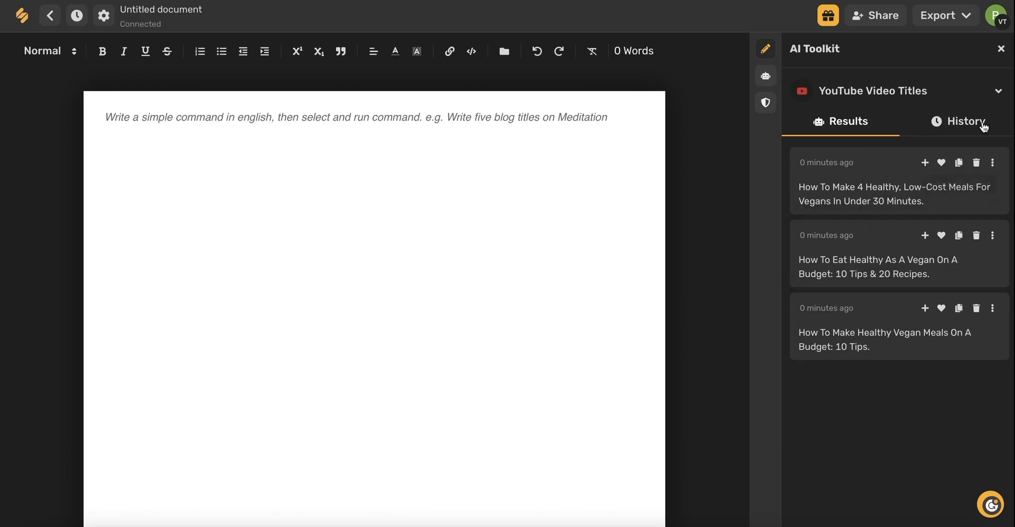
Regenerate title suggestions and add the first one to the document.
left_click(999, 91)
scroll(888, 199, "down", 2)
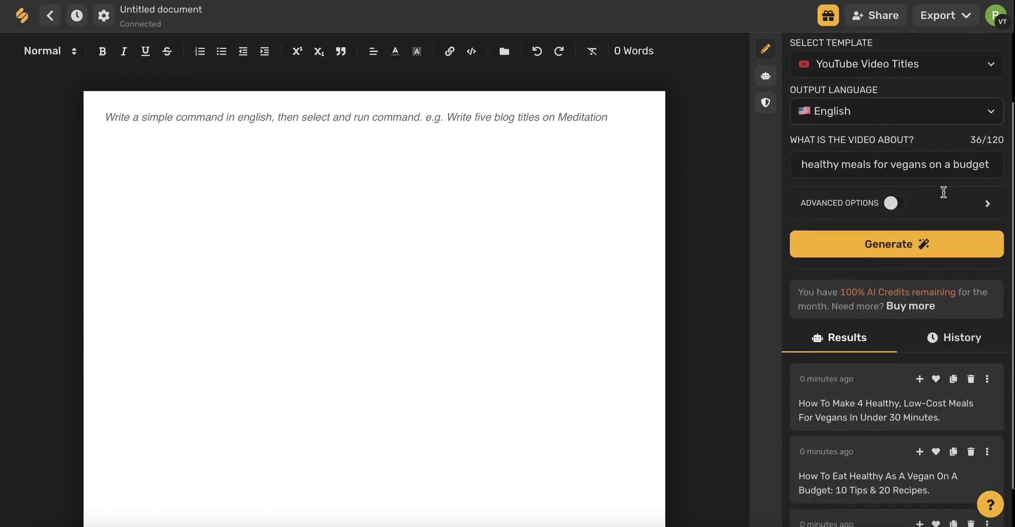
left_click(899, 247)
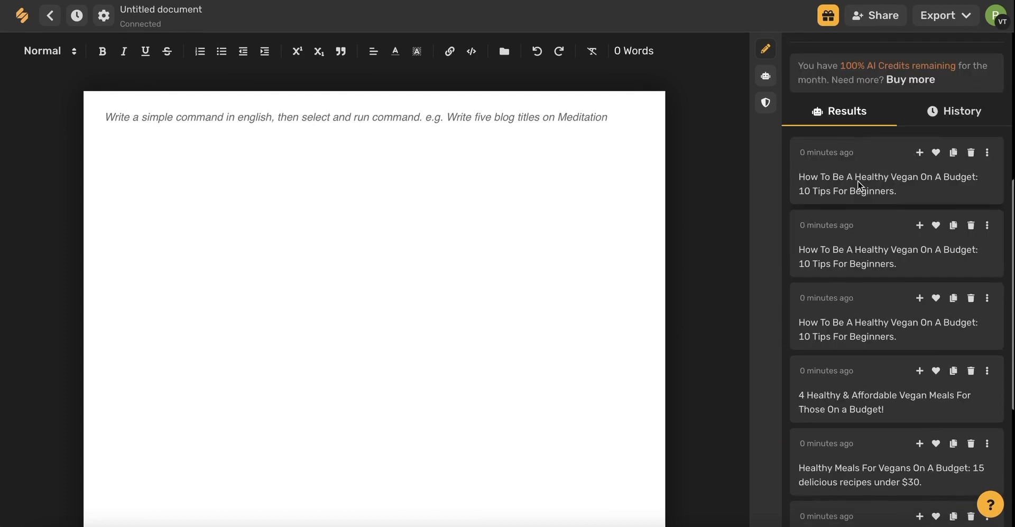
left_click(921, 154)
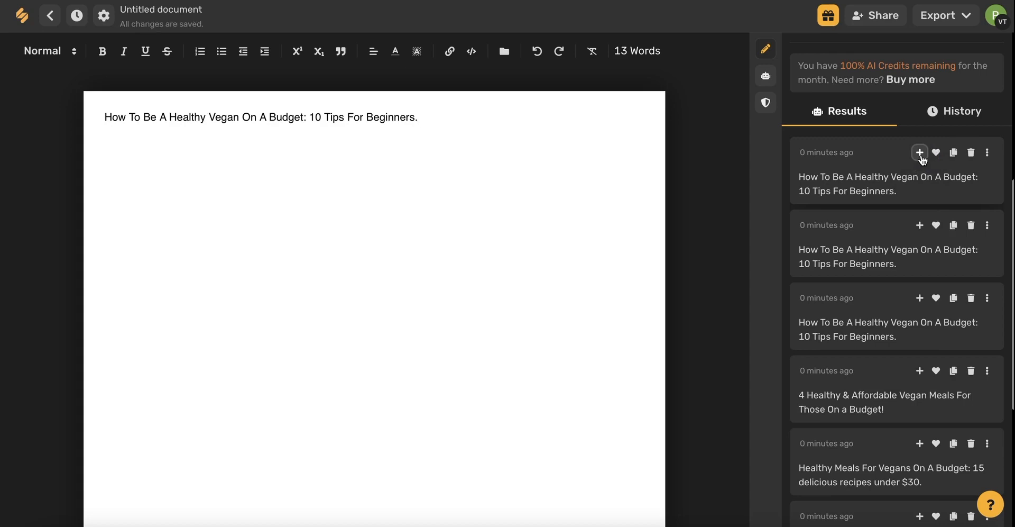
scroll(921, 159, "up", 5)
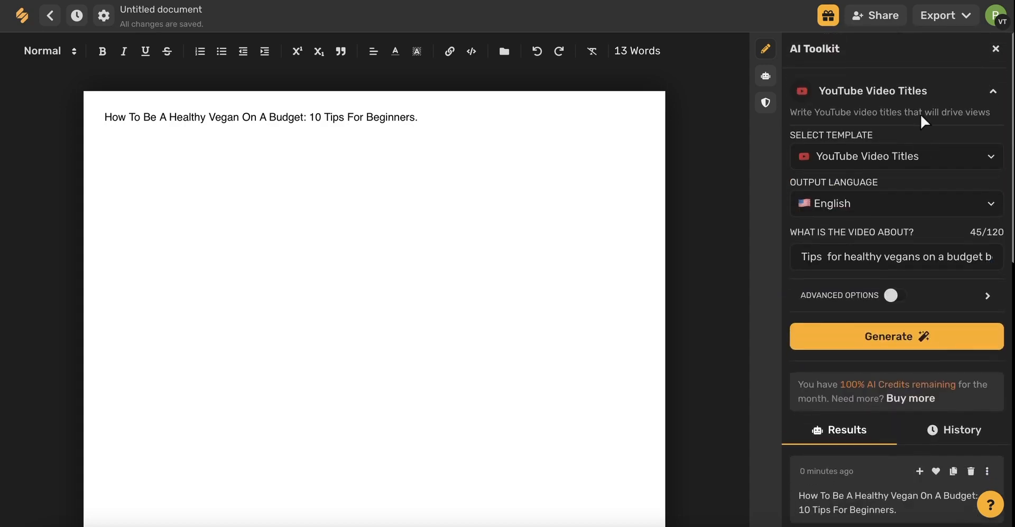
Generate Youtube Video Intro scripts using the document's title as the video title.
left_click(902, 156)
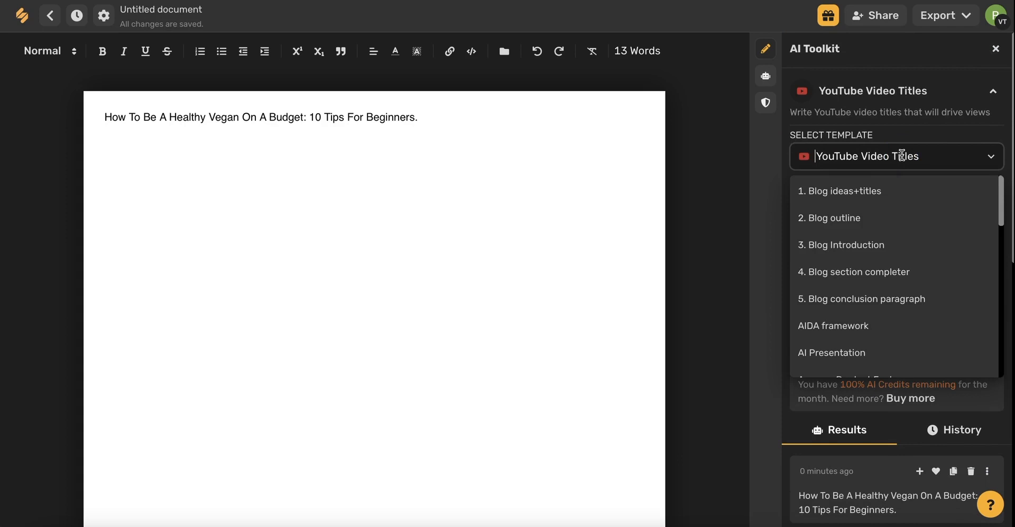
type("youtube")
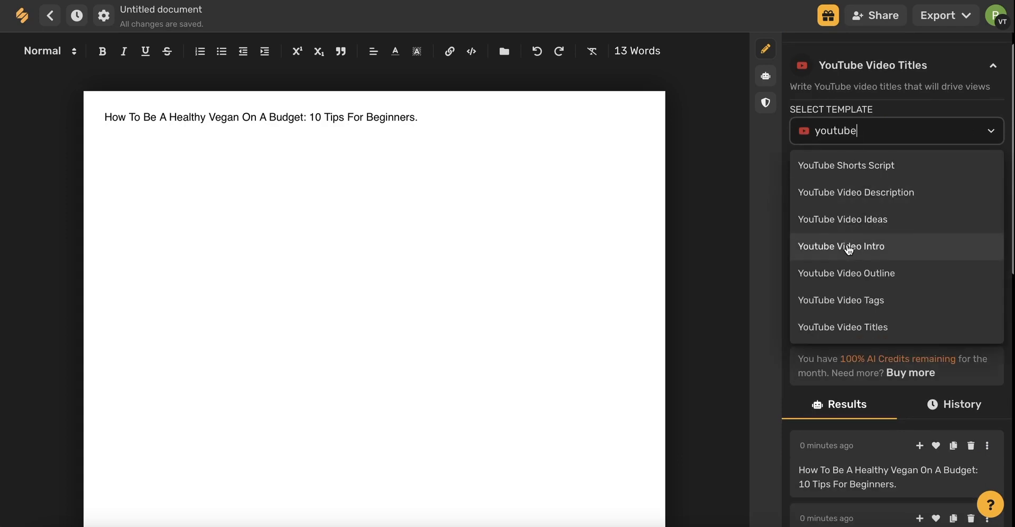
left_click(864, 249)
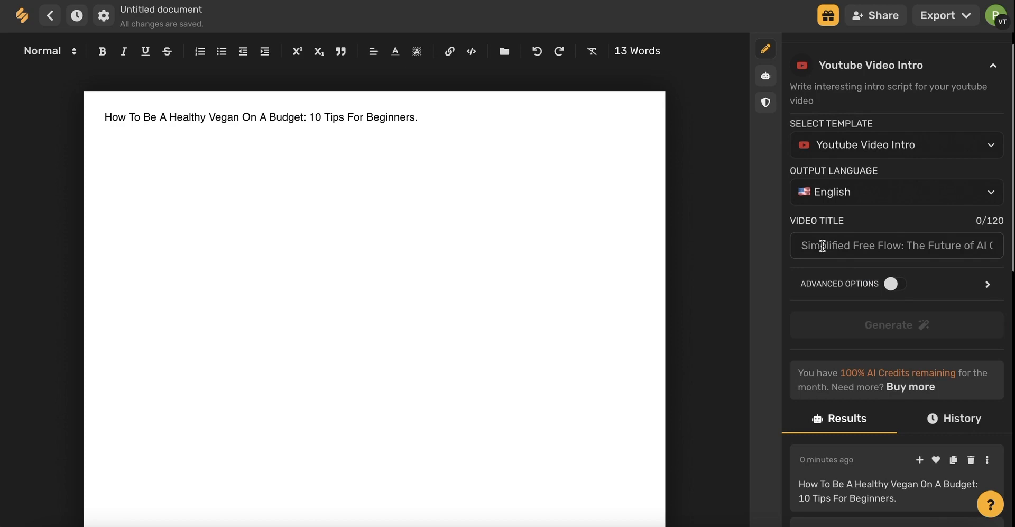
left_click_drag(418, 117, 104, 117)
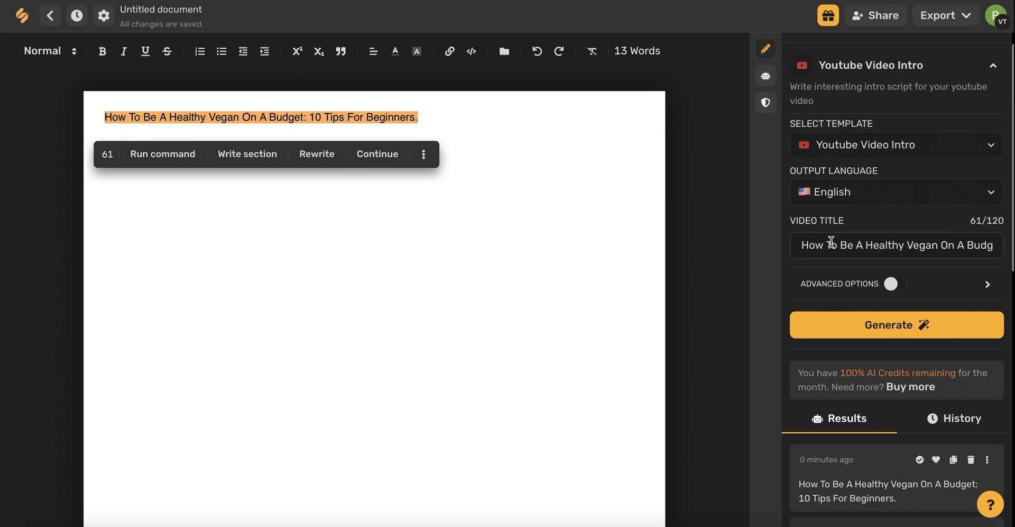
left_click(850, 325)
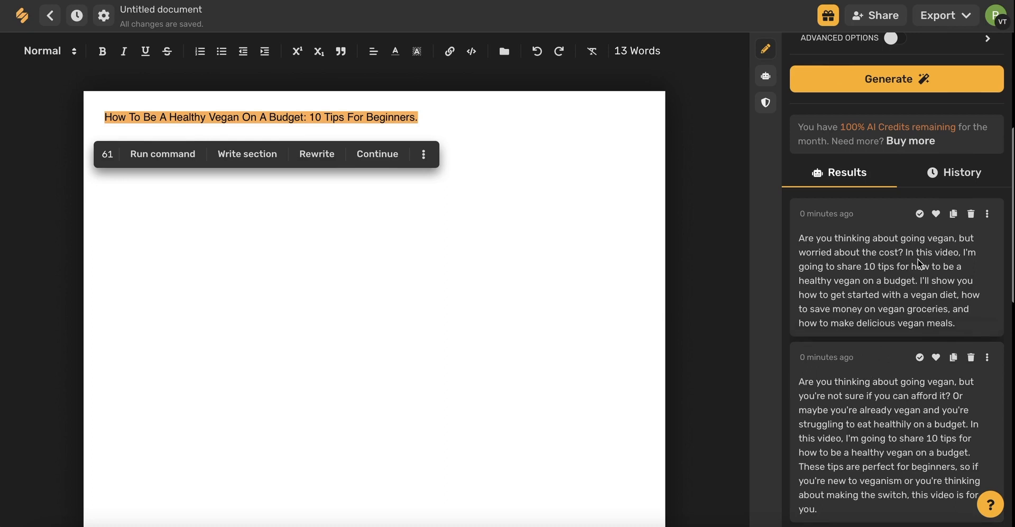
Copy the first intro script and paste it on a new line under the title.
left_click(953, 213)
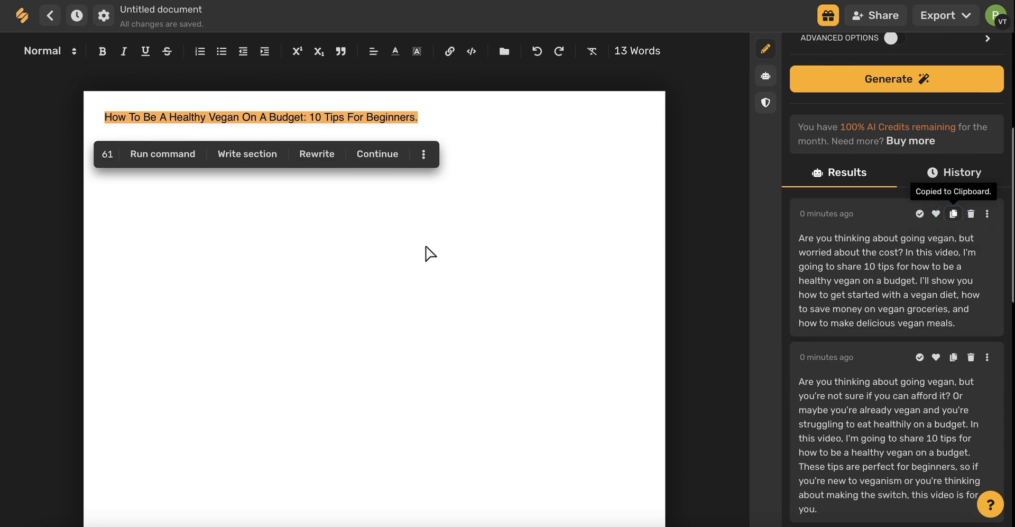
left_click(472, 124)
key("Return")
key("ctrl+v")
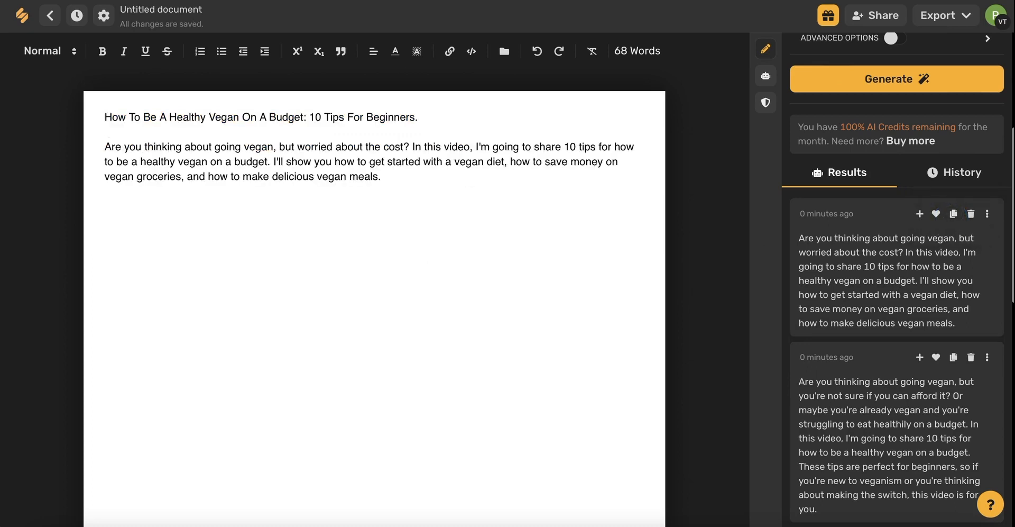
Change the number of tips from 10 to 5 in both title and intro.
left_click(320, 120)
key("BackSpace")
key("BackSpace")
type("5")
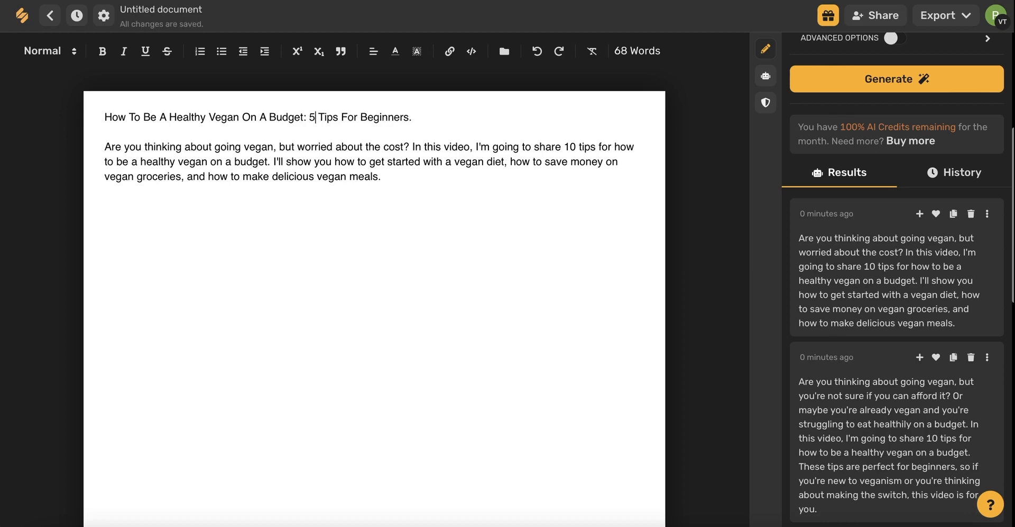
double_click(573, 147)
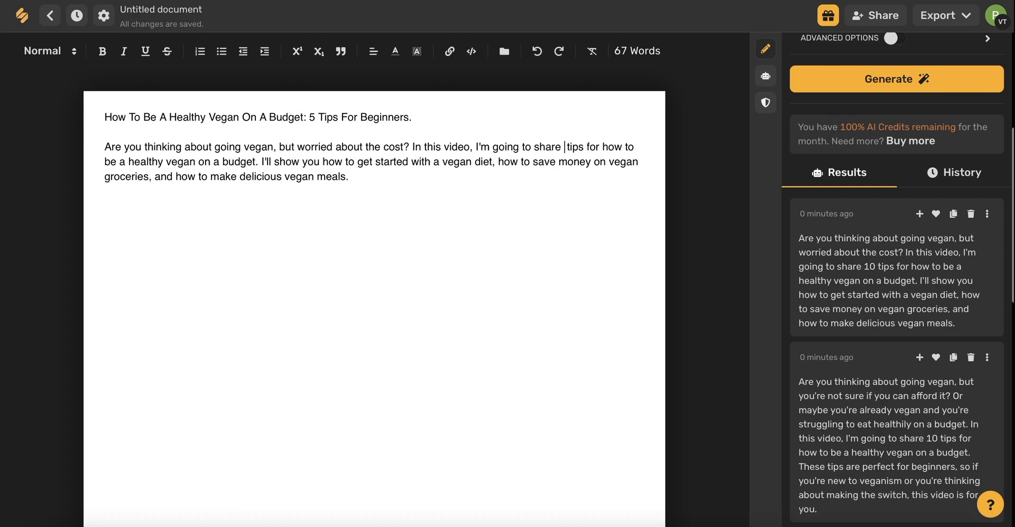
key("BackSpace")
type("5")
scroll(869, 300, "up", 3)
scroll(868, 300, "up", 2)
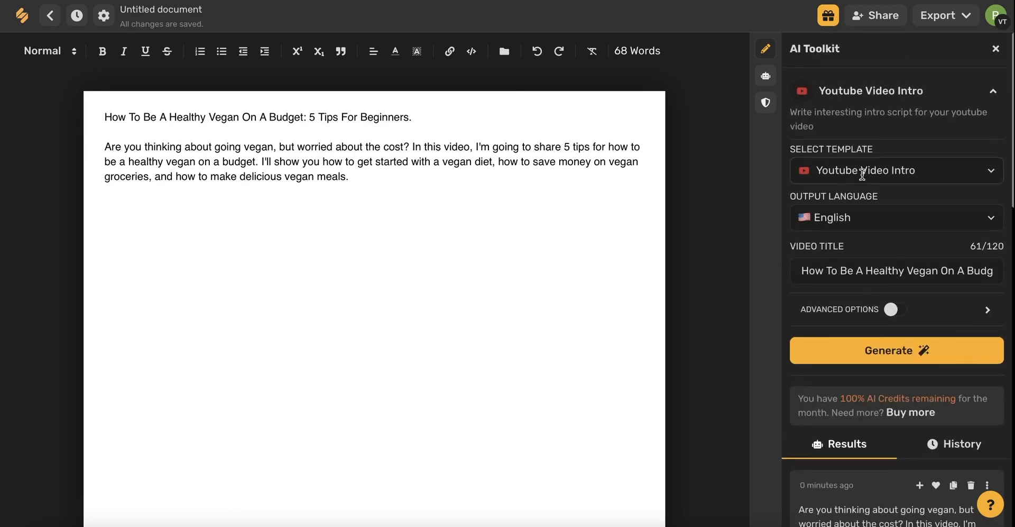
Generate a Youtube Video Outline using the document title as the video title.
left_click(868, 171)
type("youtbu")
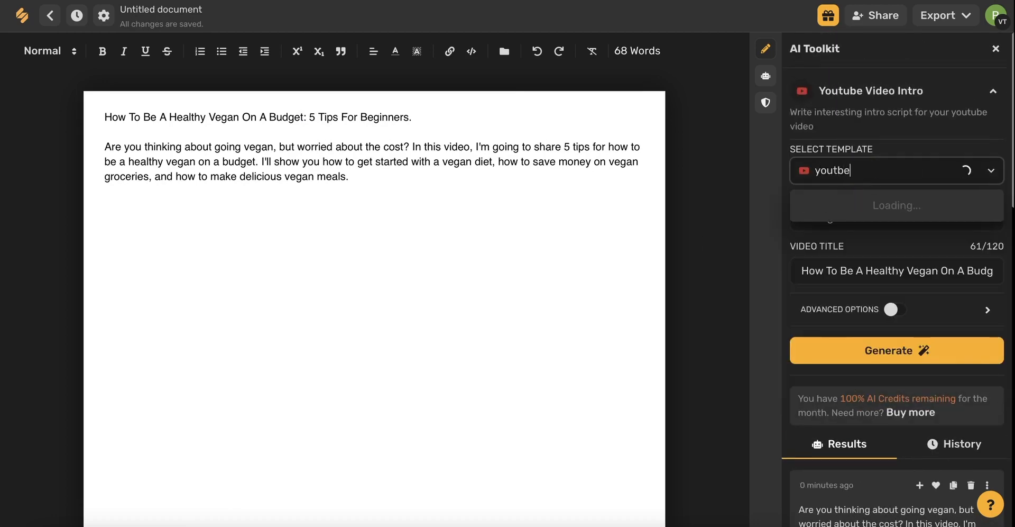
type("be")
left_click(867, 315)
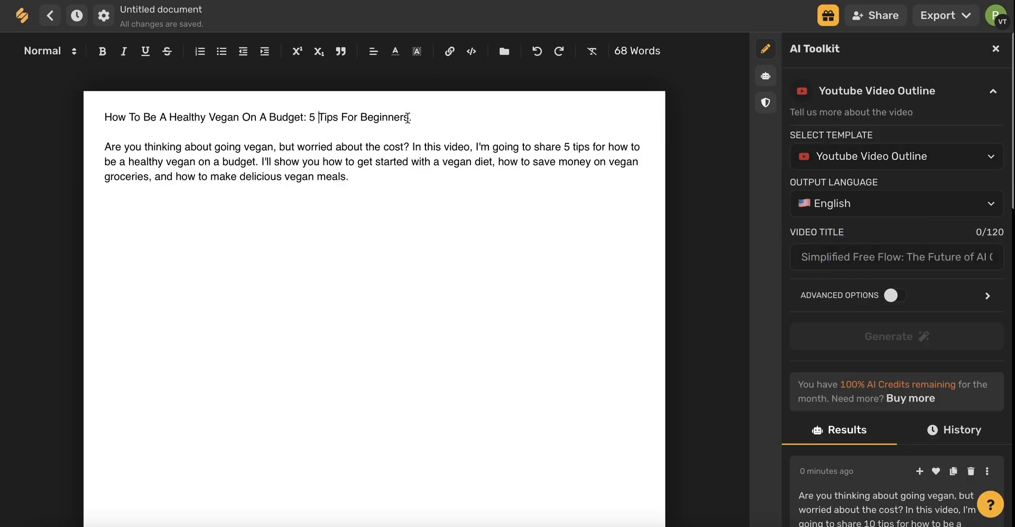
left_click_drag(410, 118, 106, 116)
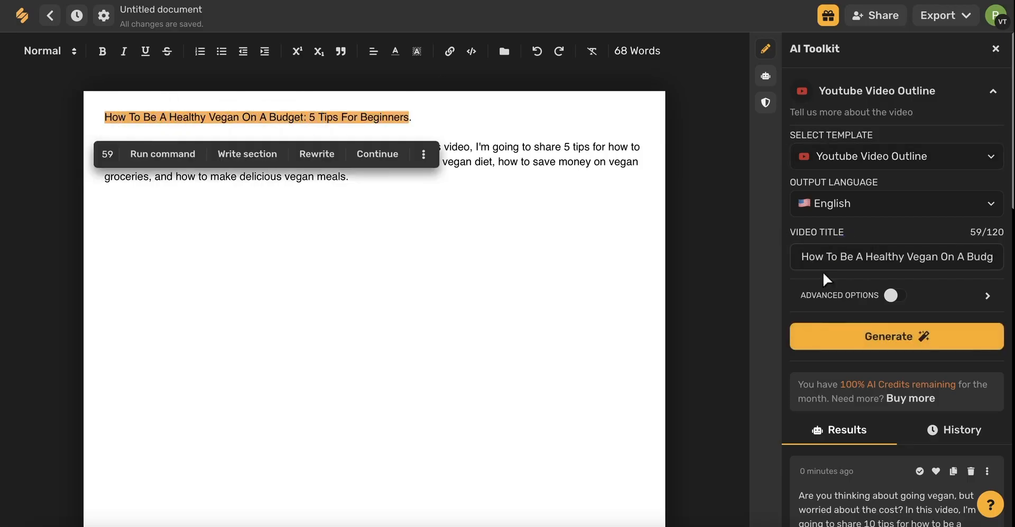
left_click(847, 335)
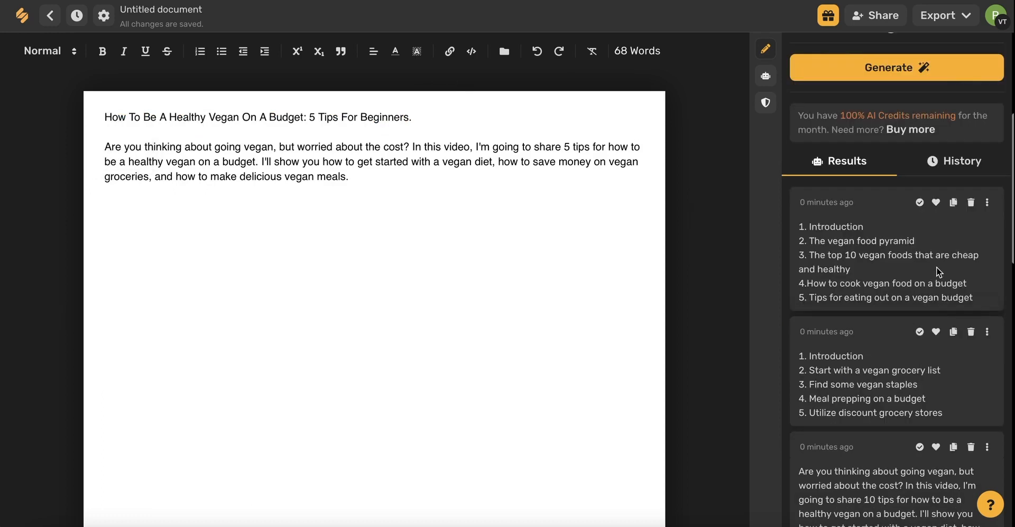
Copy the second outline result and paste it below the intro paragraph.
left_click(954, 332)
left_click(401, 175)
key("ctrl+v")
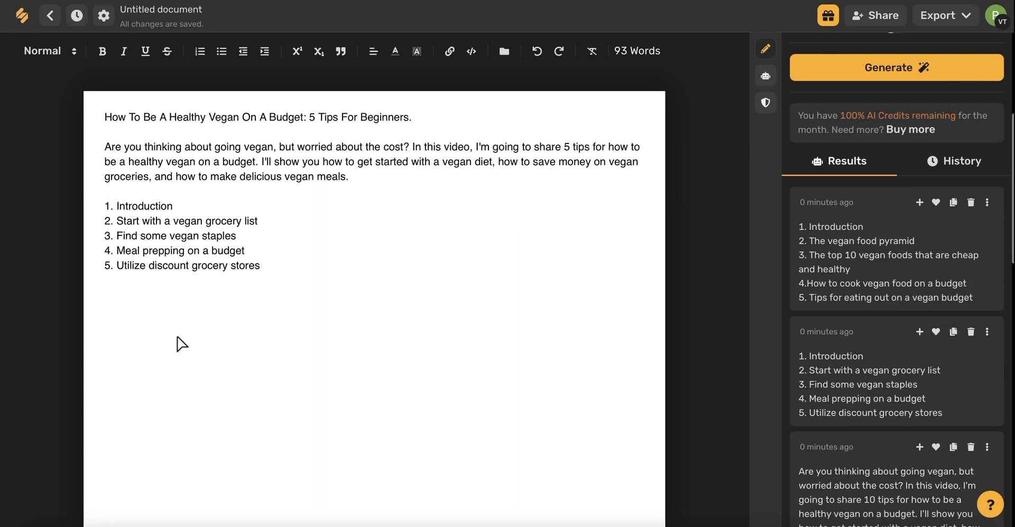
Write a prompt under item 2 asking for a 20-item vegan grocery list for budget healthy eaters.
left_click(271, 220)
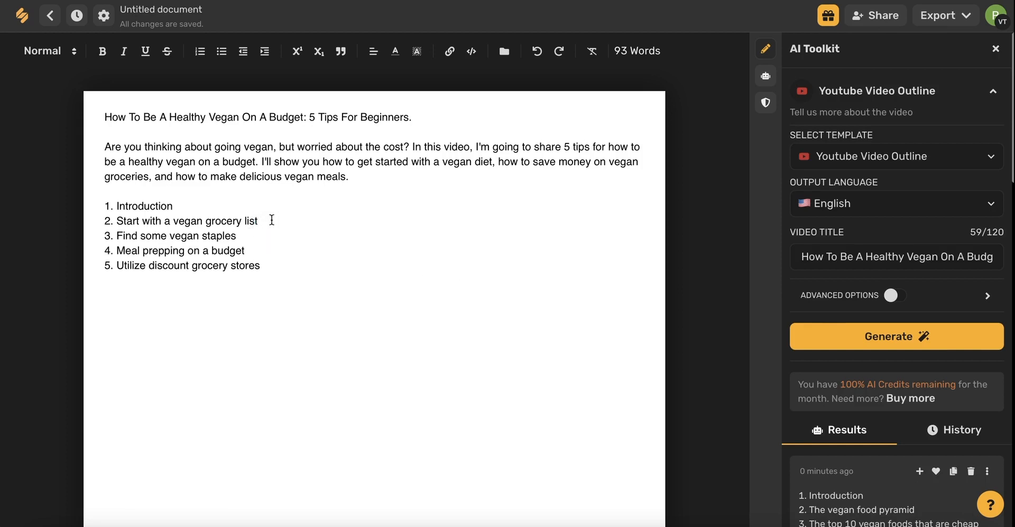
key("Return")
key("Return")
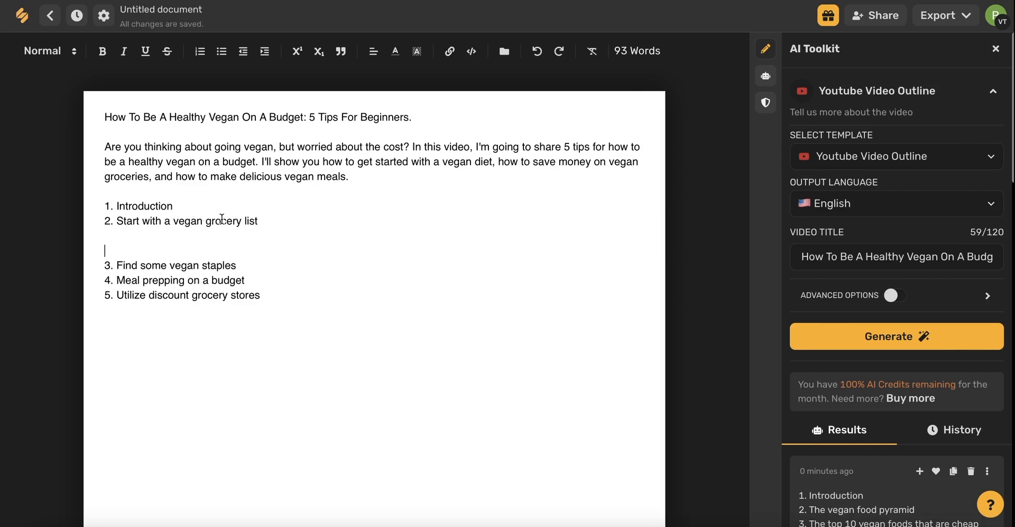
left_click(272, 241)
type("Write a vegan grocery list for")
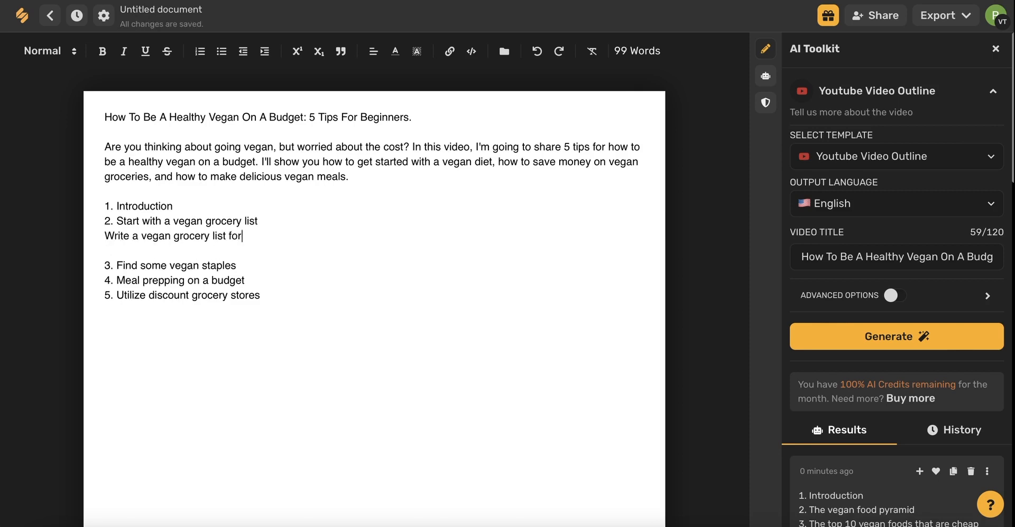
type(" healthy eaters on a budget focus on fru")
key("BackSpace")
key("BackSpace")
key("BackSpace")
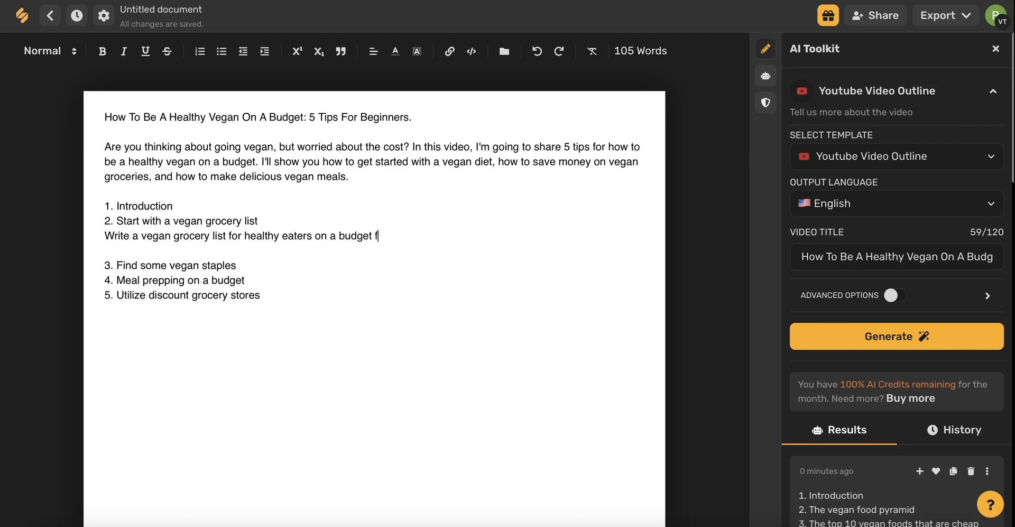
key("BackSpace")
left_click(225, 236)
type("with 20 items")
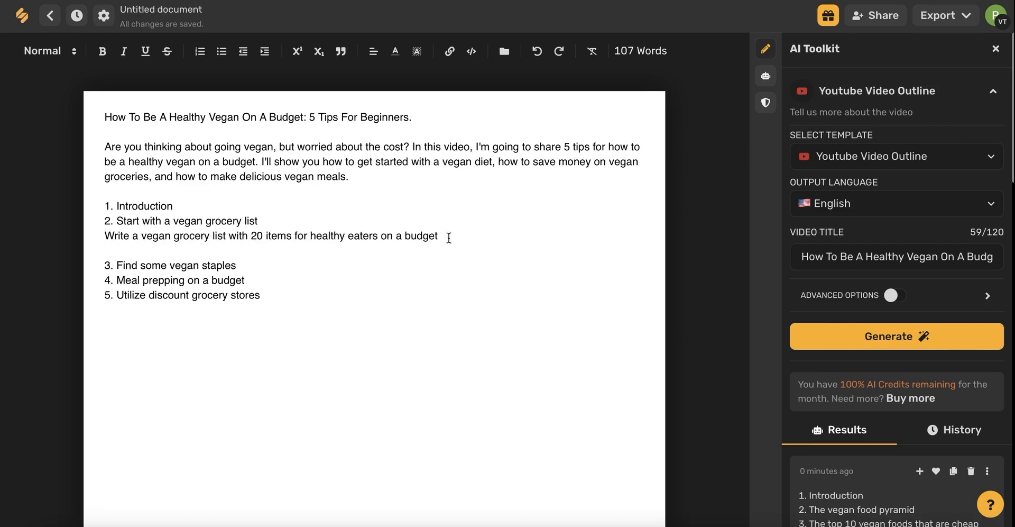
Run the prompt line as an AI command to fill item 2, then delete the prompt line.
left_click_drag(441, 235, 105, 238)
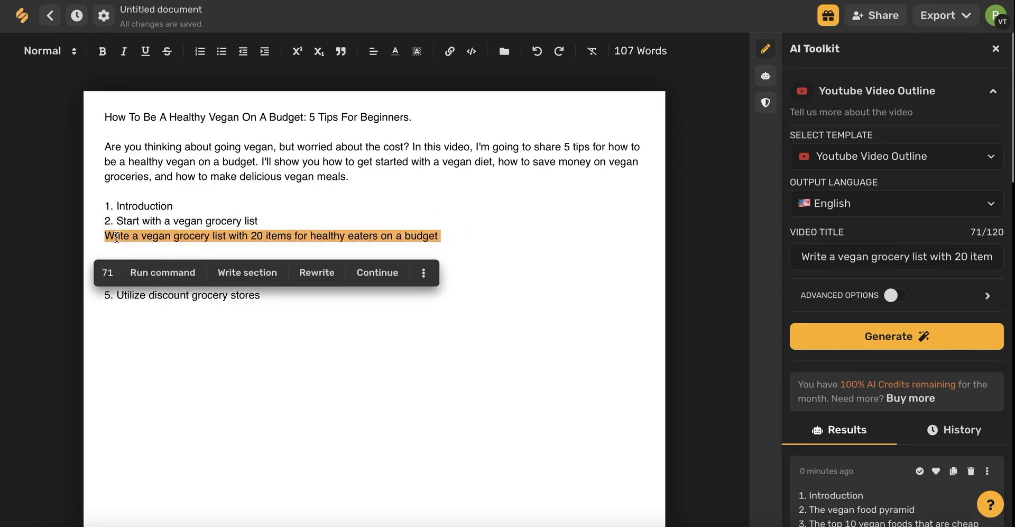
left_click(166, 273)
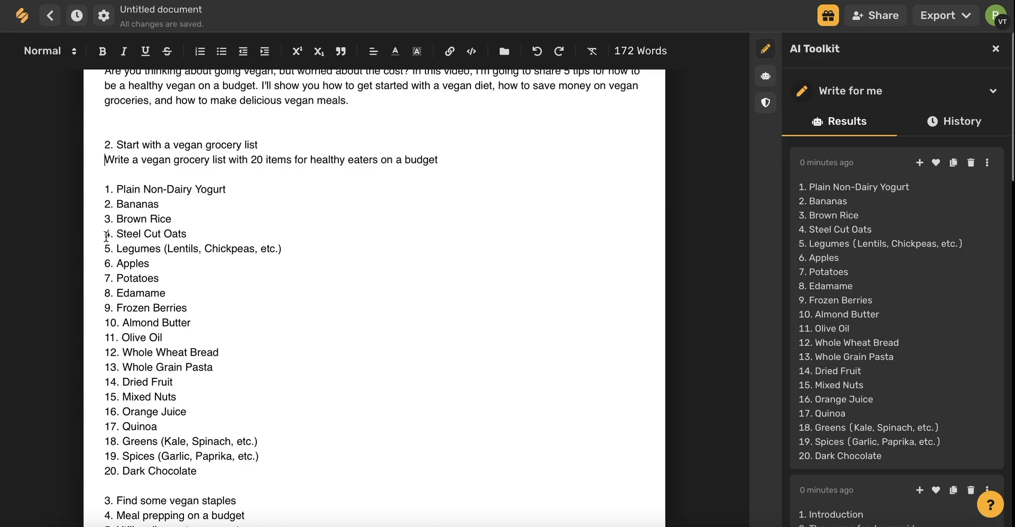
key("shift+Down")
key("shift+Down")
key("BackSpace")
key("BackSpace")
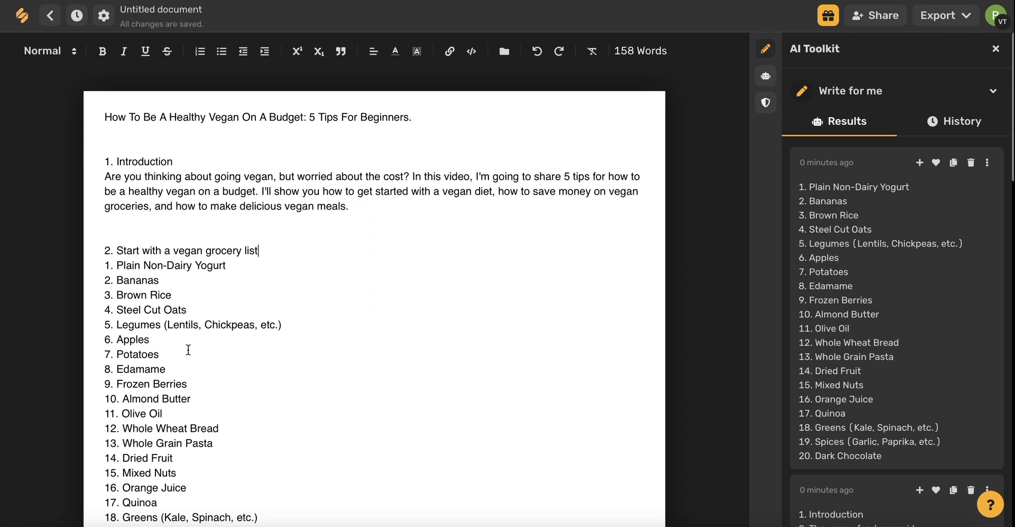
scroll(188, 350, "down", 3)
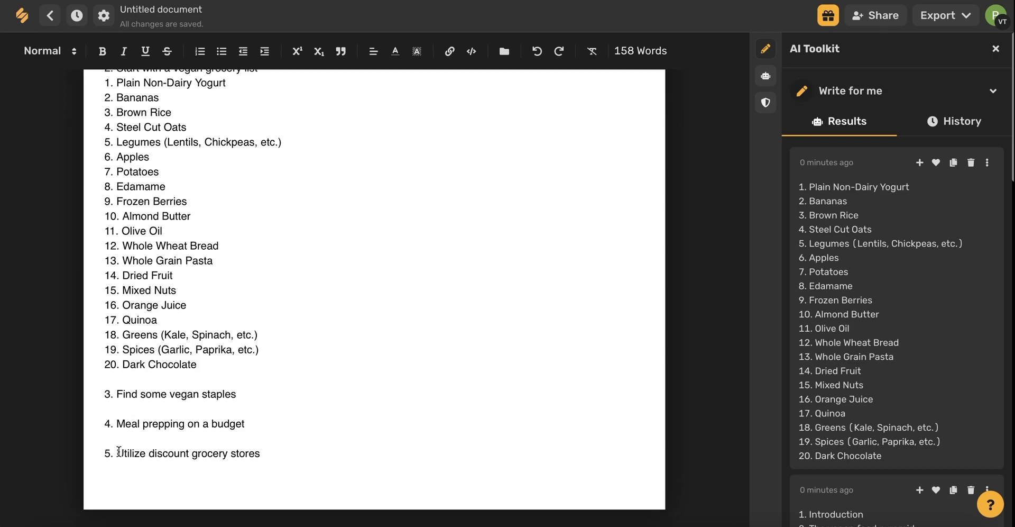
type(" for ")
type("vegan eaters")
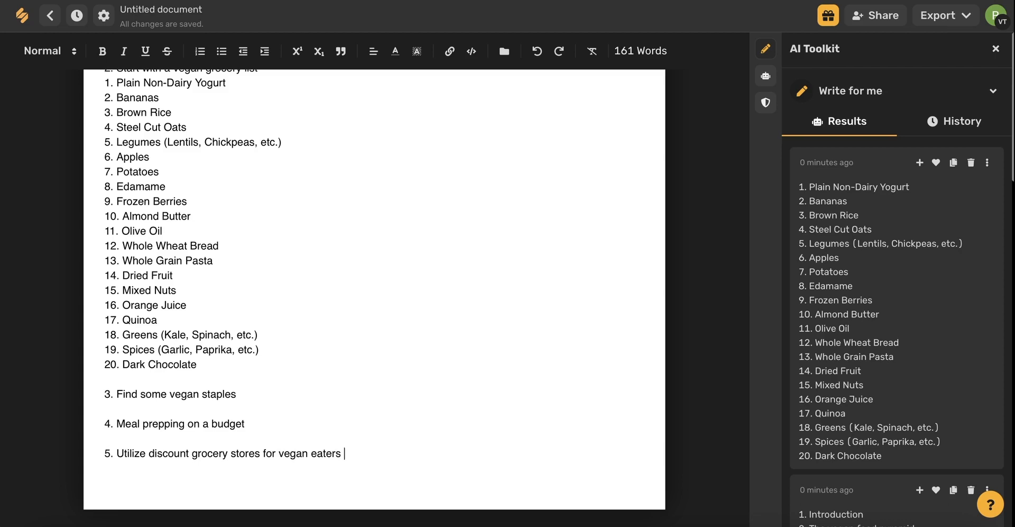
Extend item 5's wording and prefix it with 'How to', lowercasing 'utilize'.
key("BackSpace")
type(", saving money b")
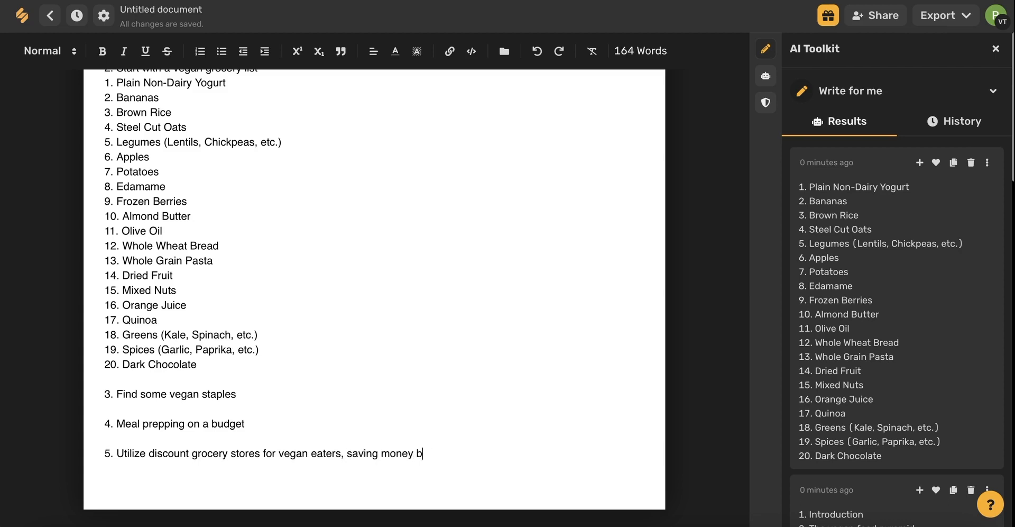
type("ut staying healthy.")
left_click(117, 453)
type("How to")
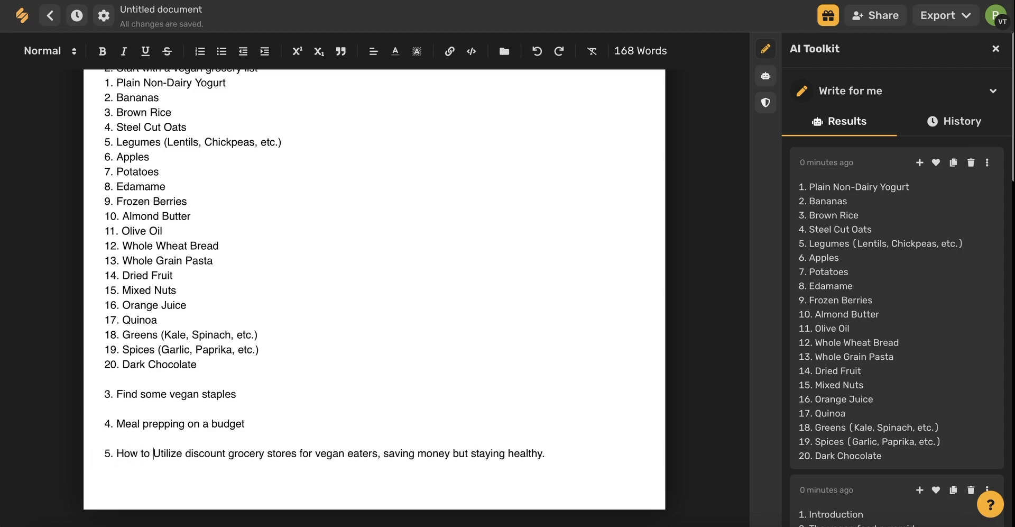
key("Delete")
type("u")
left_click(498, 453)
Expand item 5 into longer text via the AI Expand action and accept the 'highest-quality' hyphenation.
left_click_drag(549, 454, 116, 453)
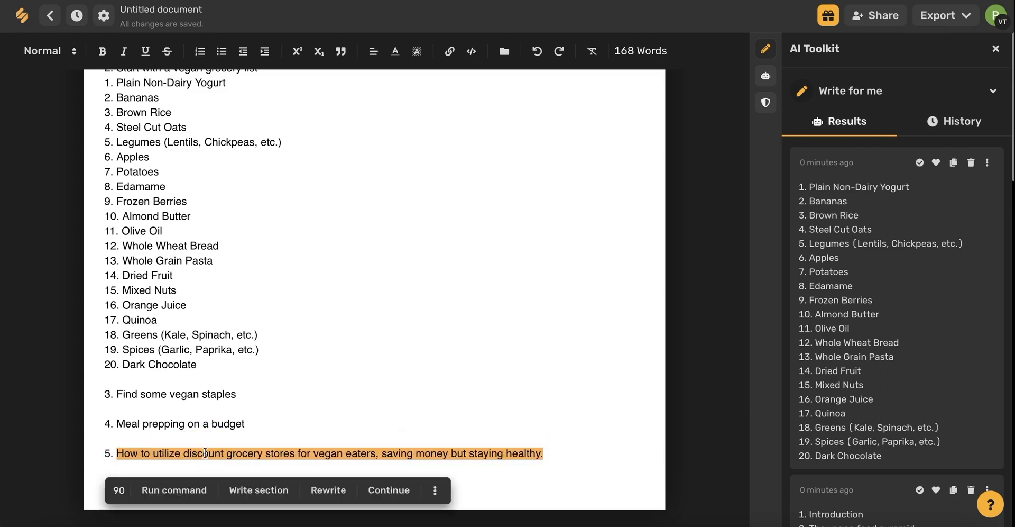
left_click(435, 491)
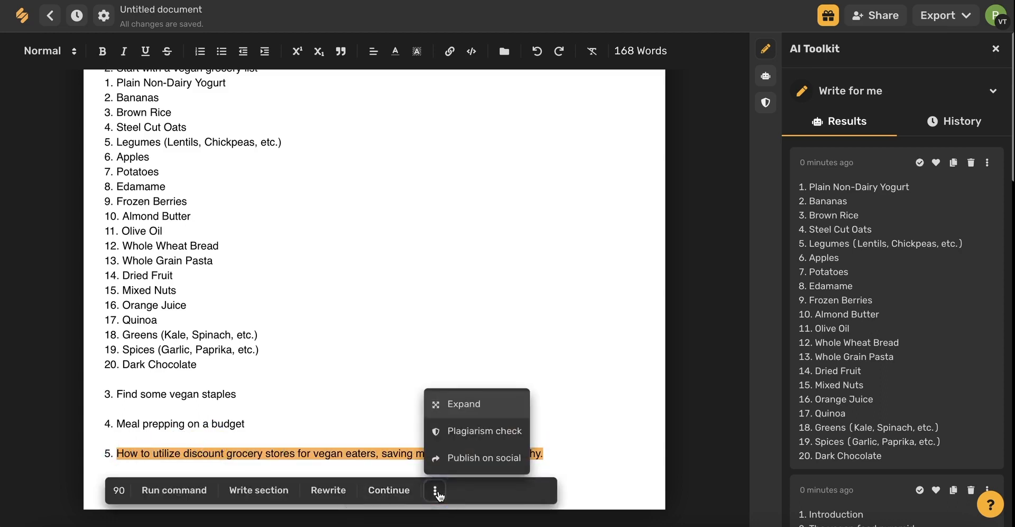
left_click(465, 405)
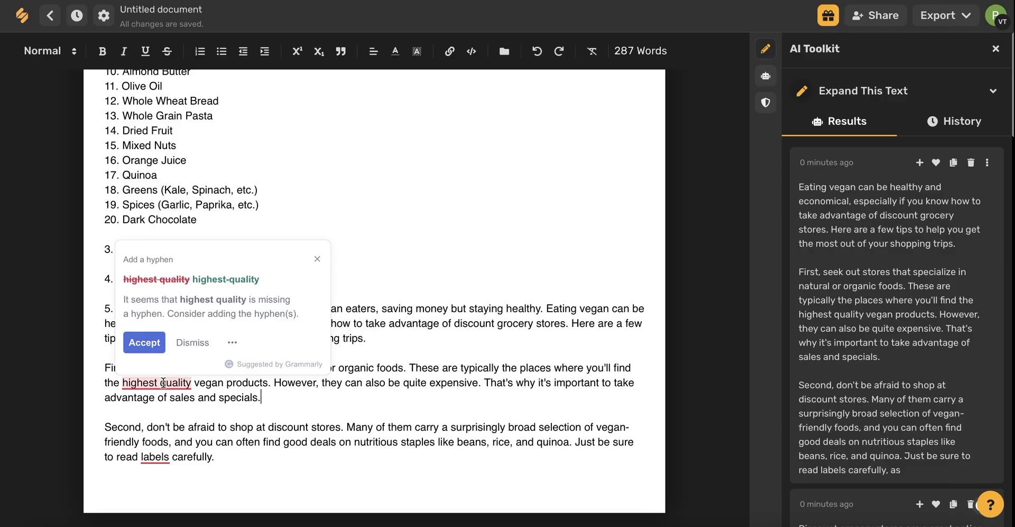
left_click(145, 348)
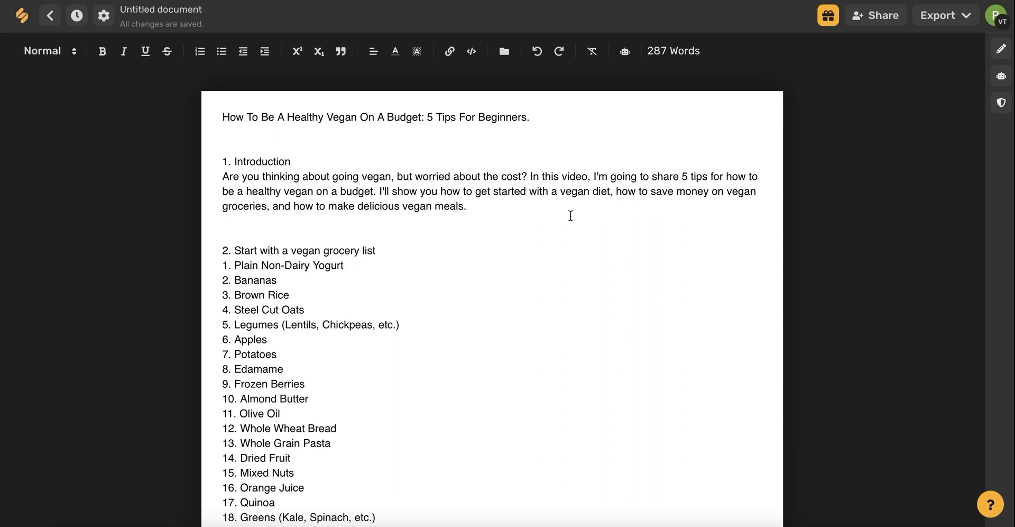
left_click(682, 220)
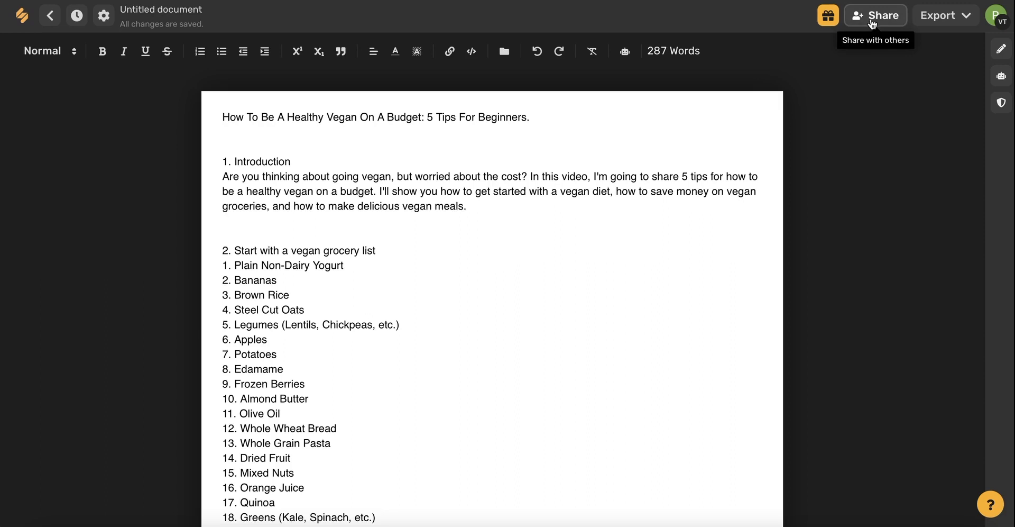
left_click(945, 16)
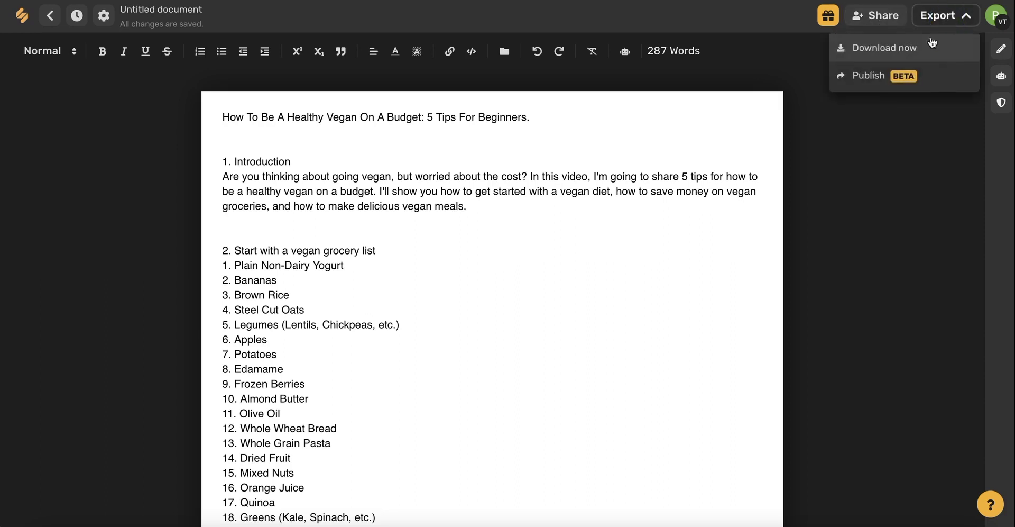
left_click(907, 60)
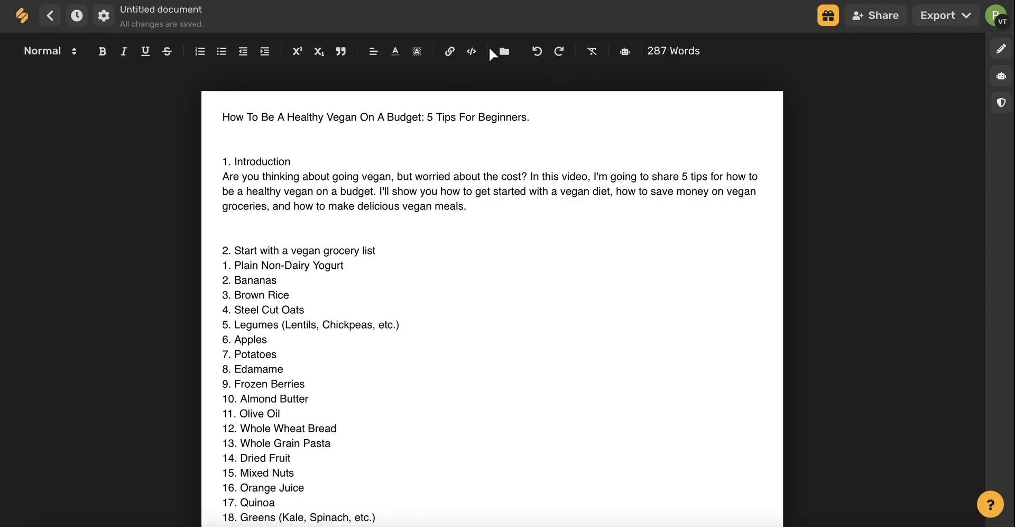